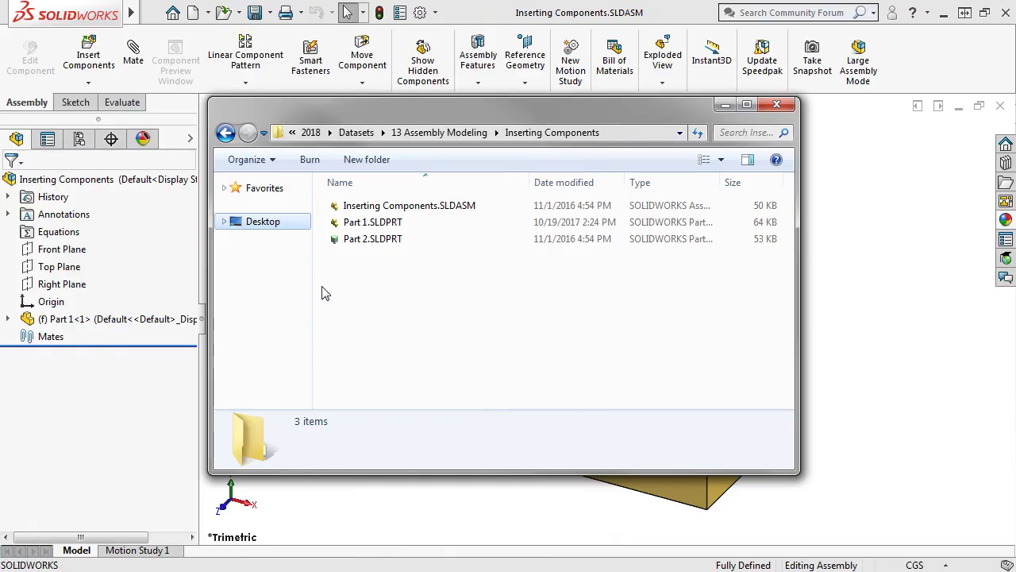
Insert Part 2 from the file explorer folder beside Part 1 in the assembly, and undo the insertion.
{"action": "left_click_drag", "start_coordinate": [374, 240], "coordinate": [866, 273]}
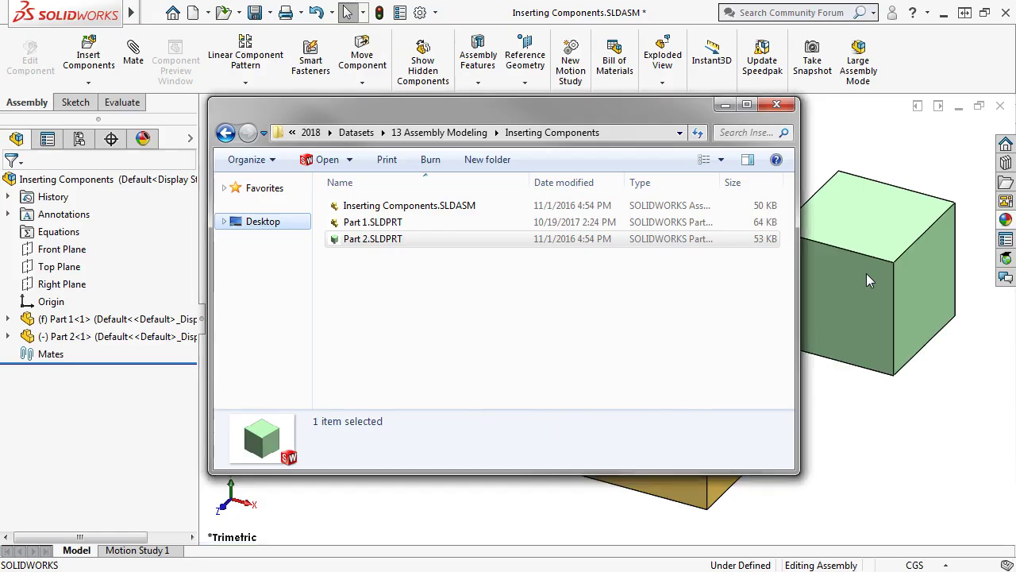
{"action": "left_click", "coordinate": [725, 106]}
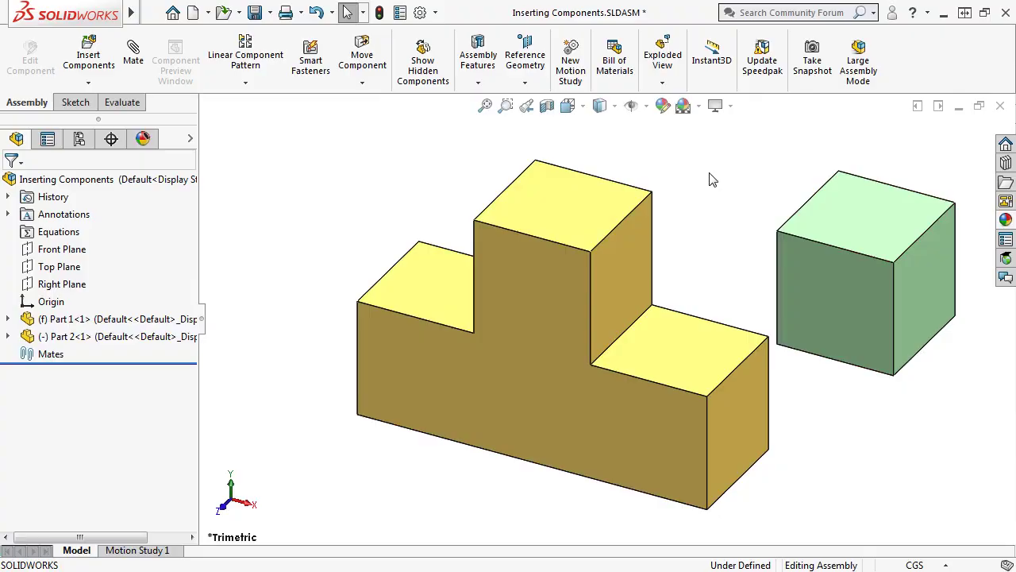
{"action": "left_click", "coordinate": [316, 12]}
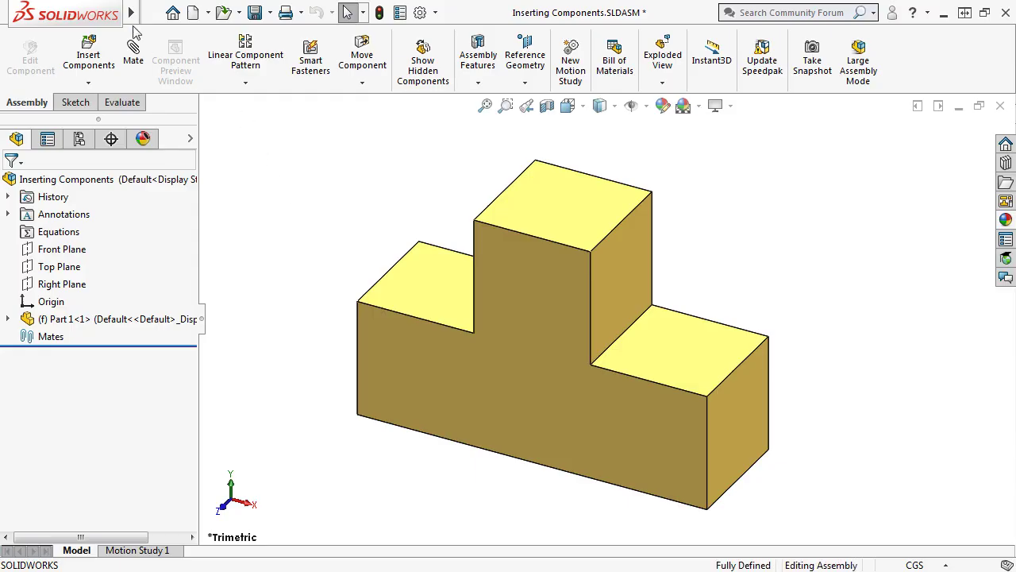
Tile the open assembly and Part 2 document windows vertically.
{"action": "mouse_move", "coordinate": [131, 15]}
{"action": "left_click", "coordinate": [286, 13]}
{"action": "mouse_move", "coordinate": [316, 16]}
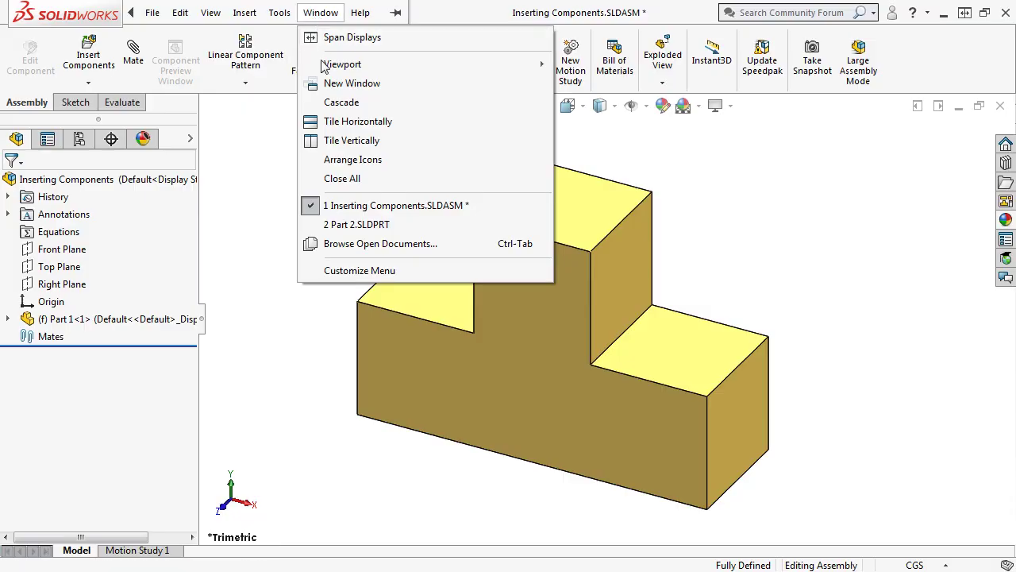
{"action": "left_click", "coordinate": [395, 140]}
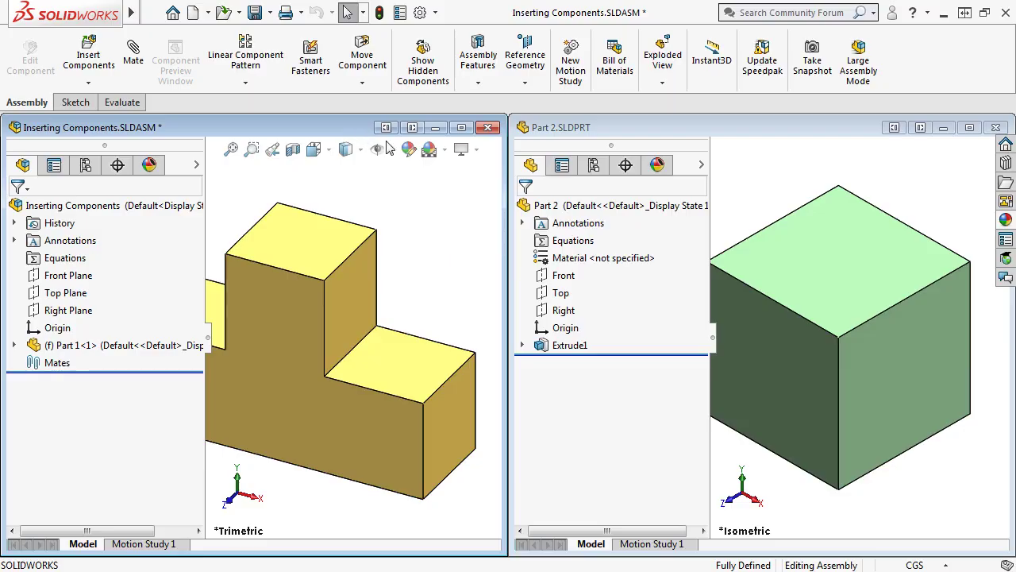
Insert two instances of Part 2 from its open document, bringing the second in by its front face onto Part 1's lower step.
{"action": "left_click_drag", "start_coordinate": [548, 205], "coordinate": [435, 228]}
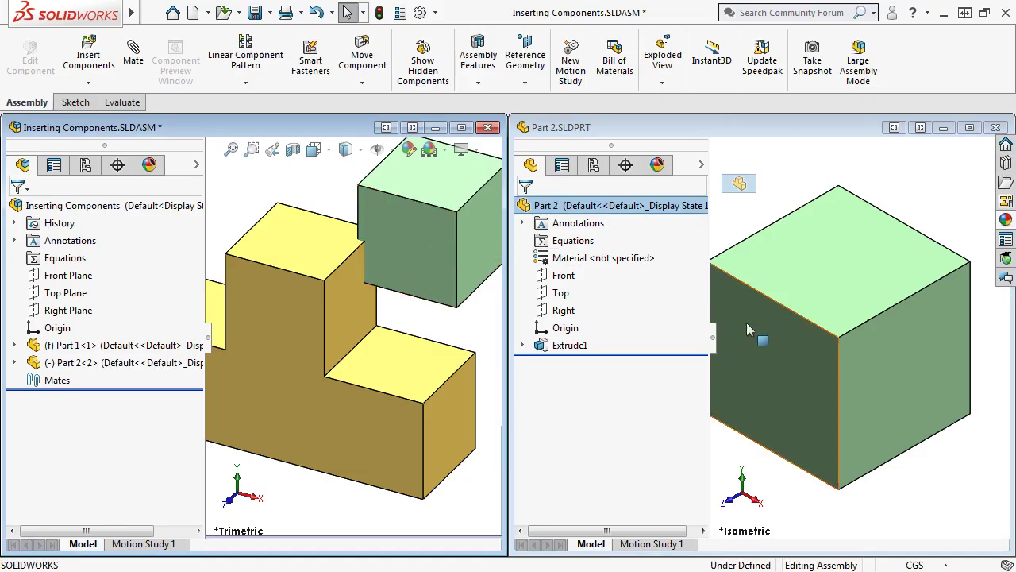
{"action": "left_click", "coordinate": [781, 333]}
{"action": "left_click_drag", "start_coordinate": [523, 298], "coordinate": [391, 359]}
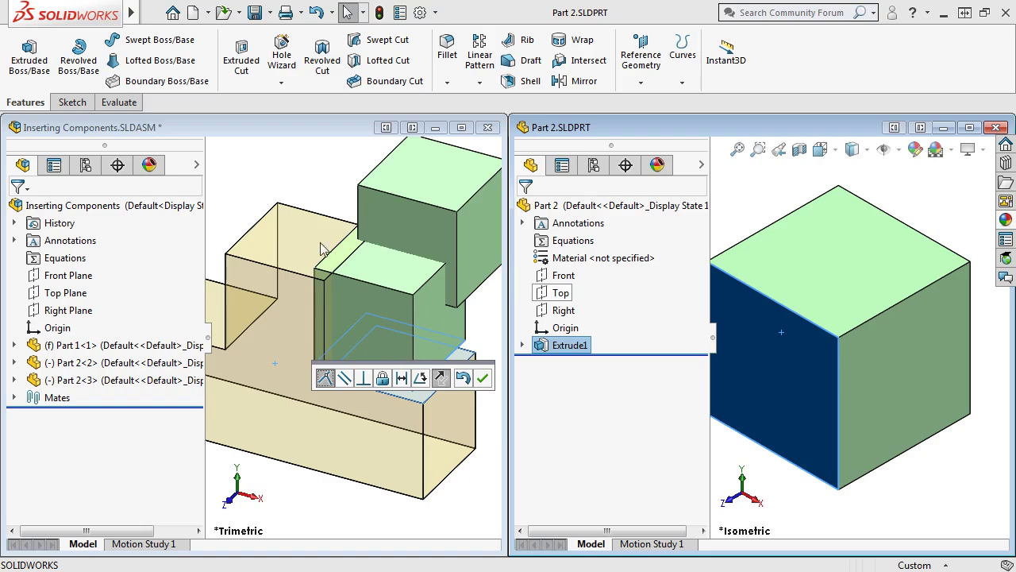
{"action": "left_click", "coordinate": [322, 193]}
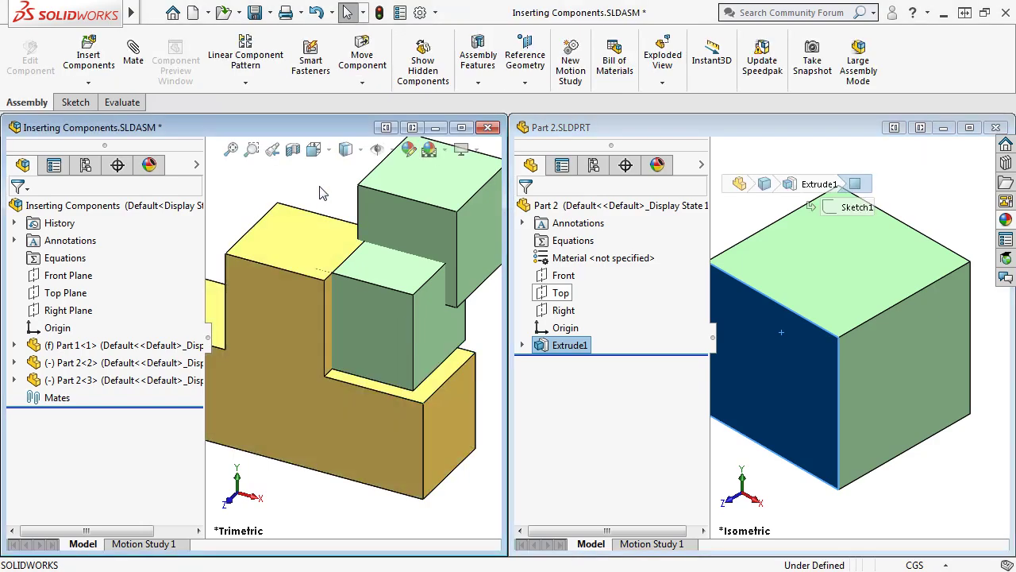
Maximize the assembly window and create two more copies of Part 2 from the instances already in the assembly.
{"action": "left_click", "coordinate": [460, 128]}
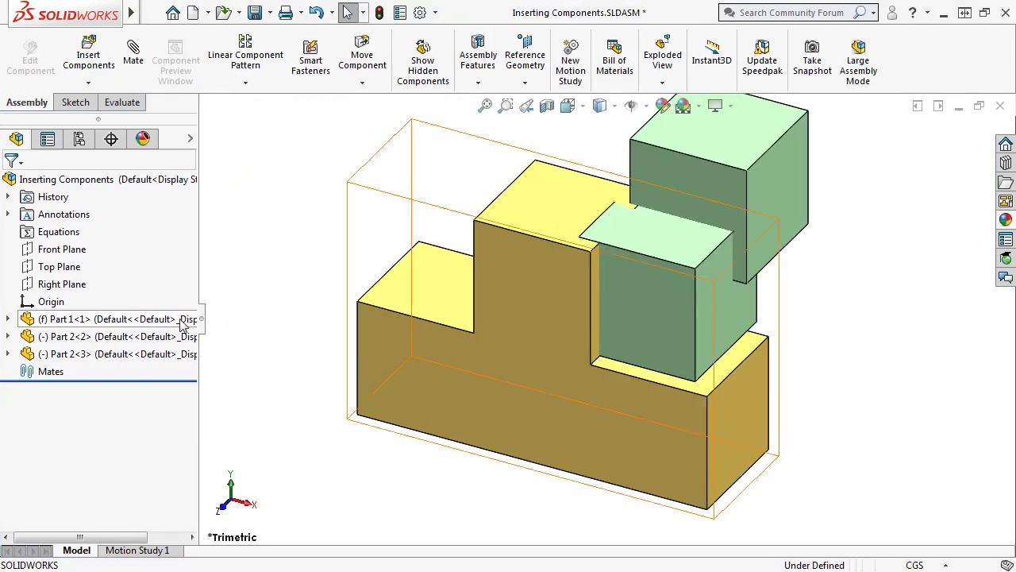
{"action": "left_click_drag", "start_coordinate": [119, 336], "coordinate": [294, 281]}
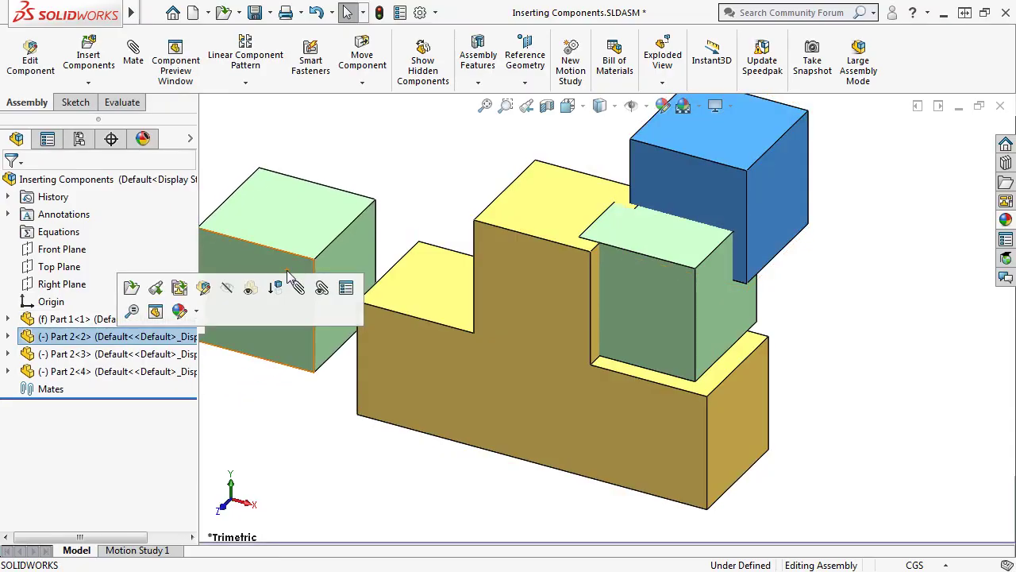
{"action": "left_click", "coordinate": [357, 167]}
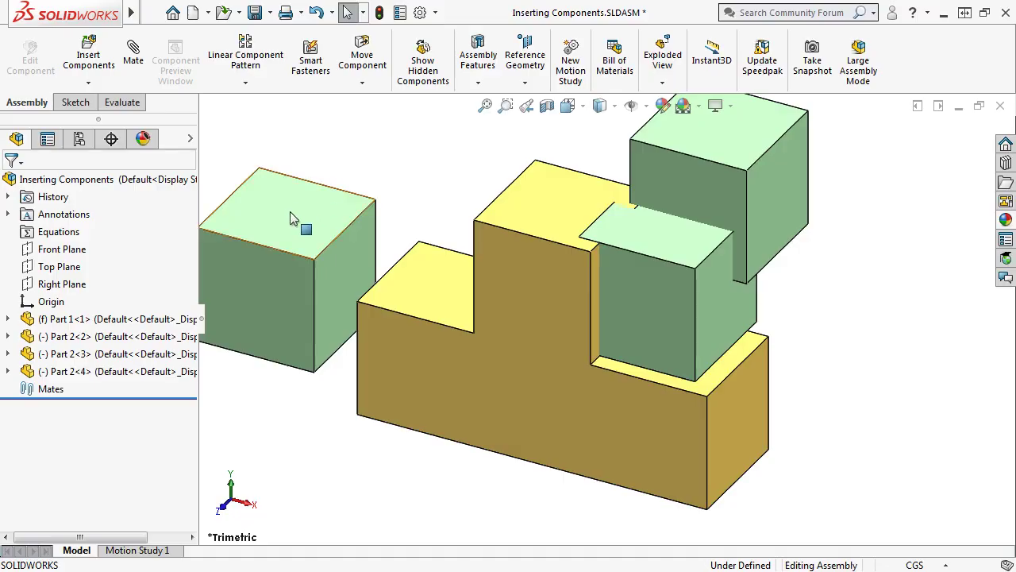
{"action": "left_click_drag", "start_coordinate": [288, 216], "coordinate": [412, 178], "text": "ctrl"}
{"action": "left_click", "coordinate": [299, 163]}
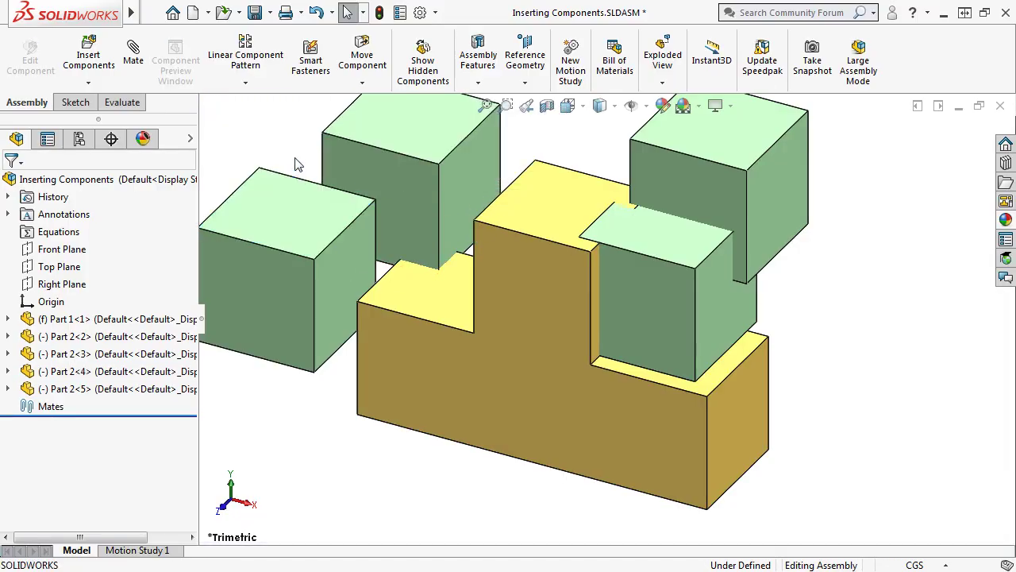
Undo the four Part 2 insertions so that only Part 1 remains in the assembly.
{"action": "left_click", "coordinate": [317, 13]}
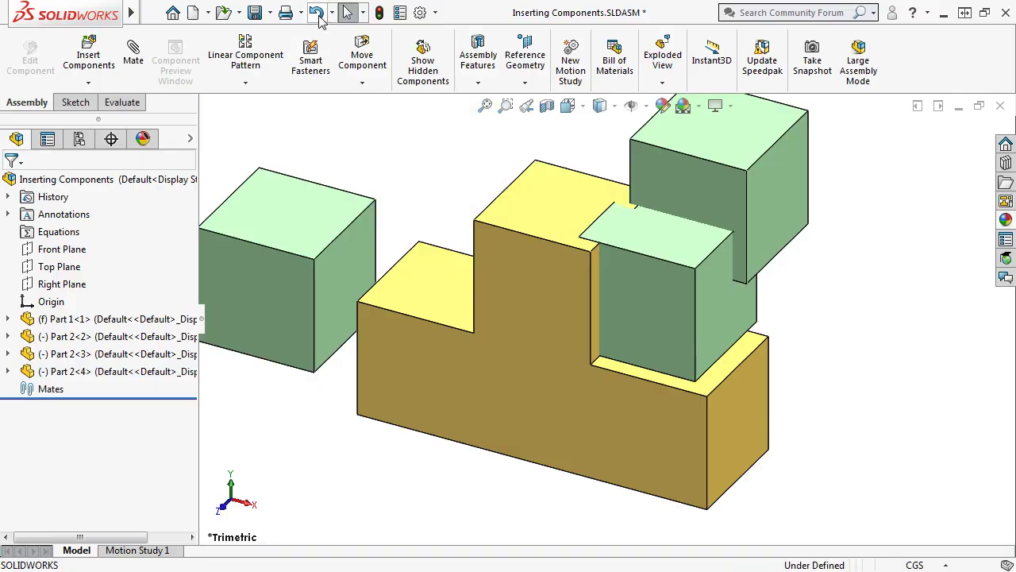
{"action": "left_click", "coordinate": [317, 13]}
{"action": "left_click", "coordinate": [317, 13]}
{"action": "left_click", "coordinate": [316, 13]}
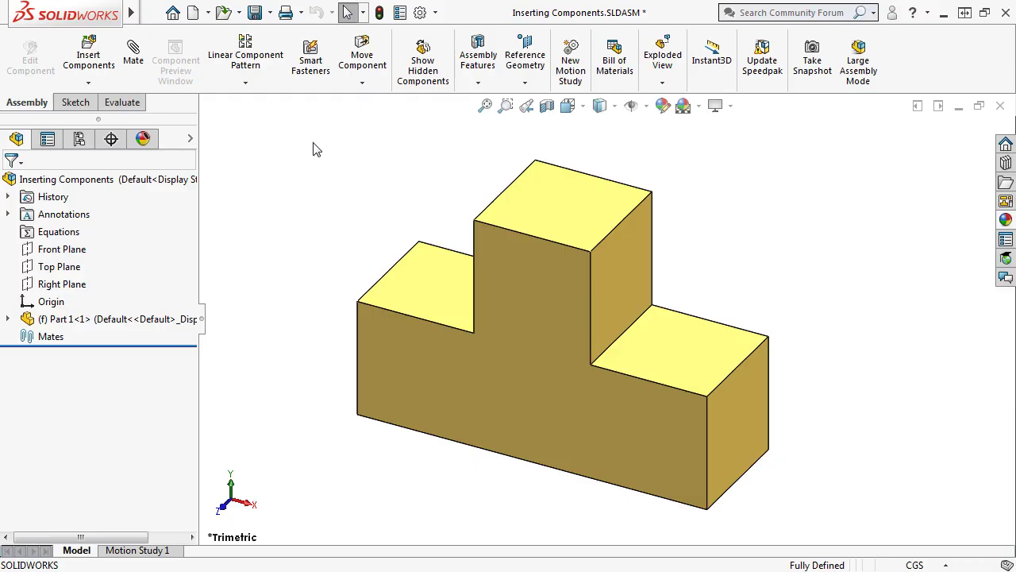
Insert a second instance of the open Part 1 as an existing component and place it beside the original.
{"action": "left_click", "coordinate": [89, 82]}
{"action": "mouse_move", "coordinate": [132, 11]}
{"action": "left_click", "coordinate": [244, 13]}
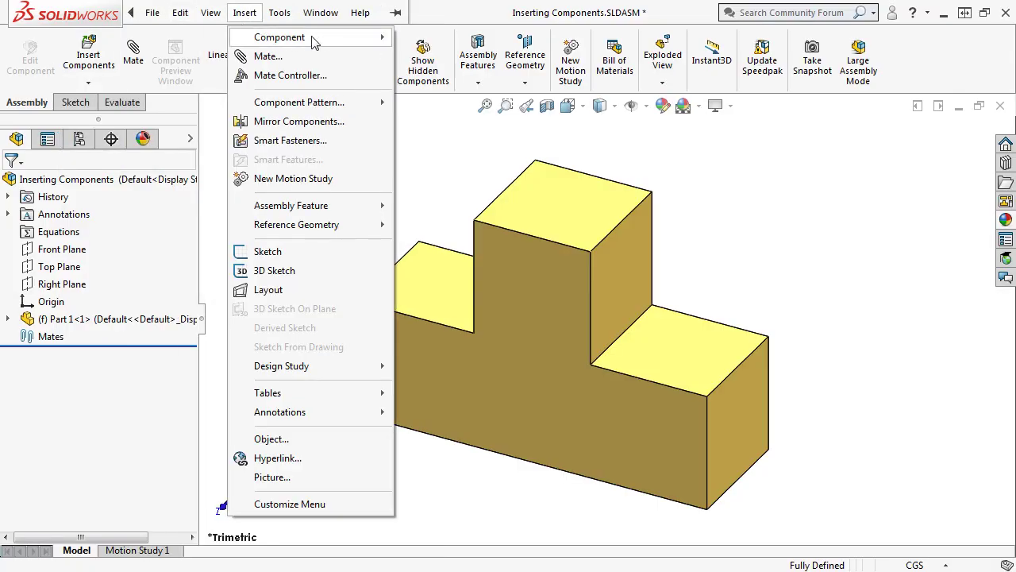
{"action": "mouse_move", "coordinate": [356, 44]}
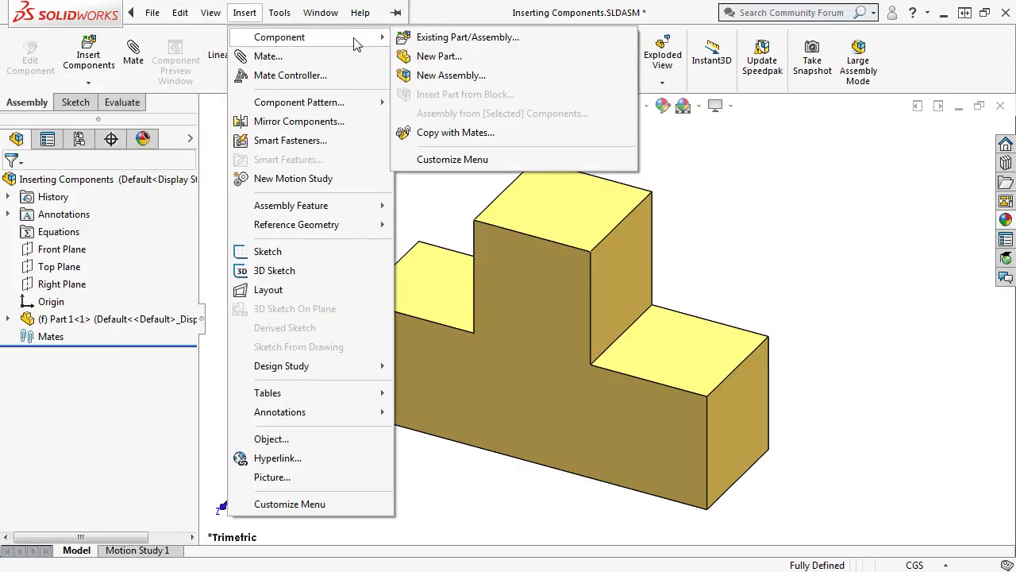
{"action": "left_click", "coordinate": [529, 46]}
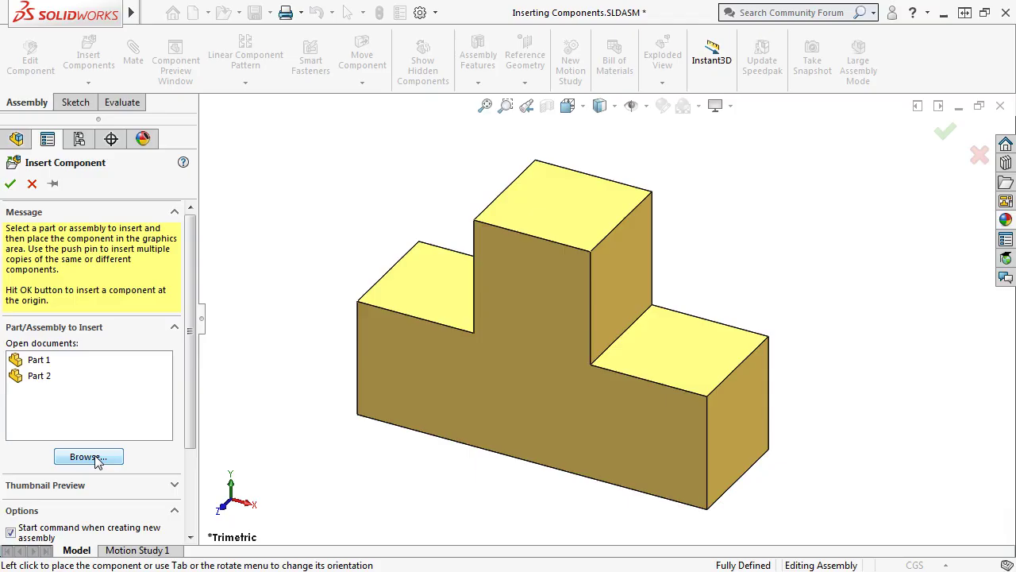
{"action": "left_click", "coordinate": [44, 363]}
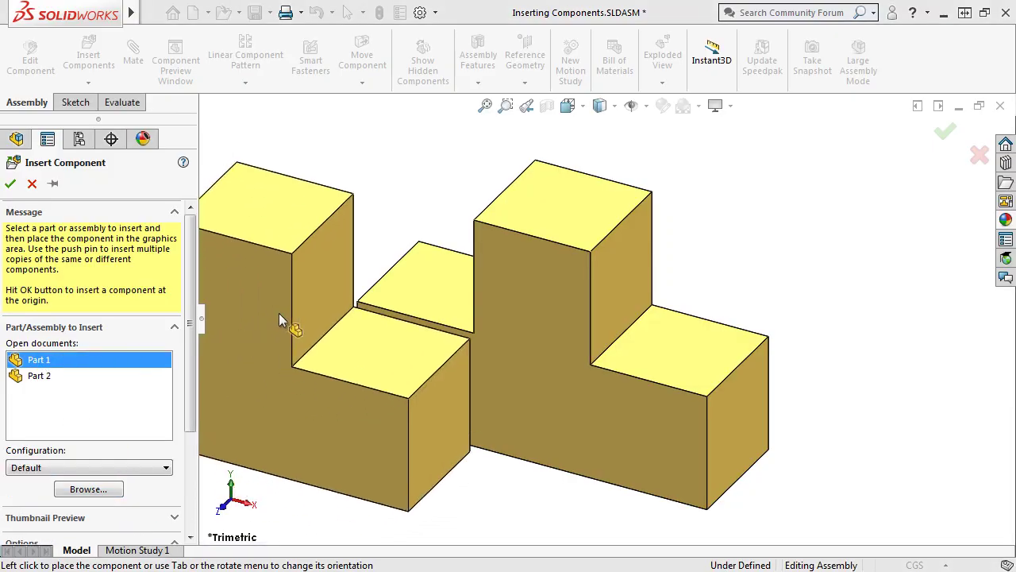
{"action": "left_click", "coordinate": [321, 226]}
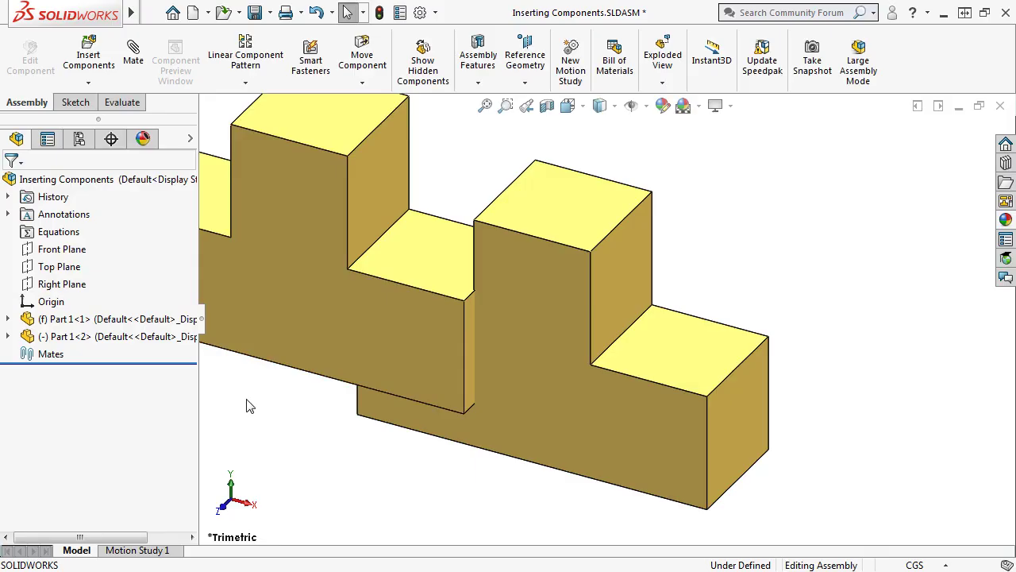
Insert Part 1 and Part 2 together, placing Part 1 in front of the existing parts and Part 2 beside the original Part 1.
{"action": "left_click", "coordinate": [88, 60]}
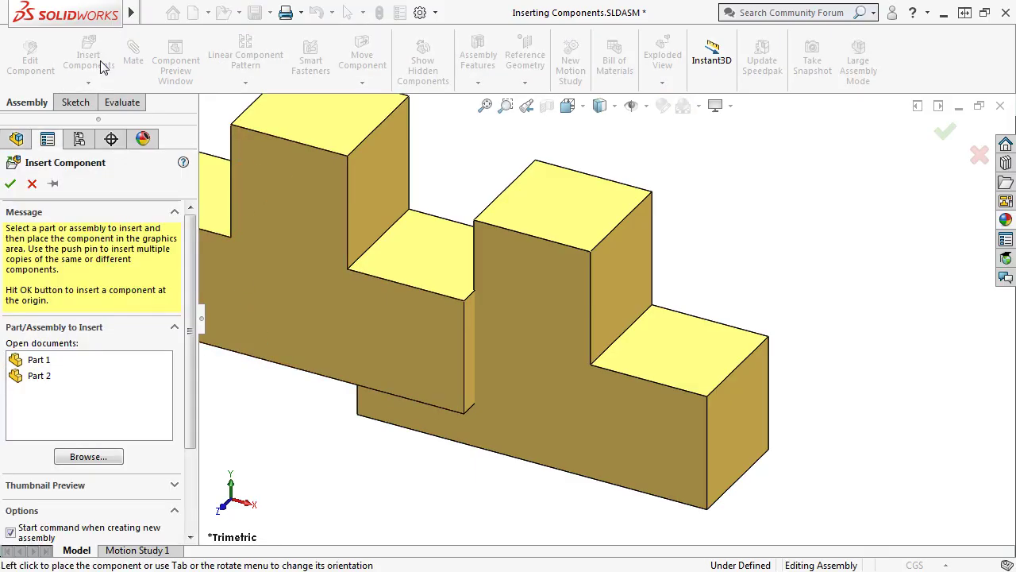
{"action": "left_click", "coordinate": [64, 361]}
{"action": "left_click", "coordinate": [49, 378], "text": "shift"}
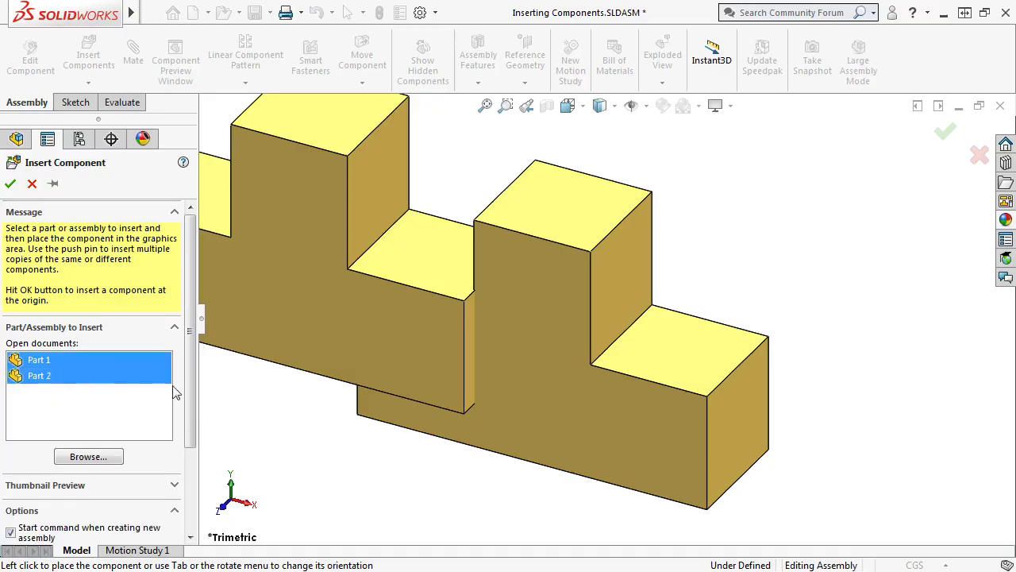
{"action": "left_click", "coordinate": [306, 389]}
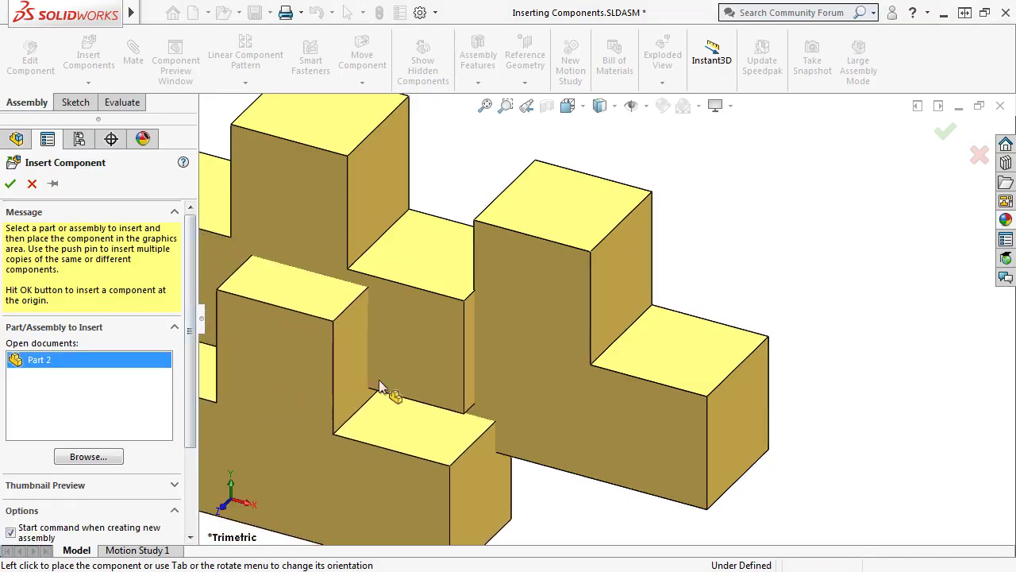
{"action": "left_click", "coordinate": [768, 274]}
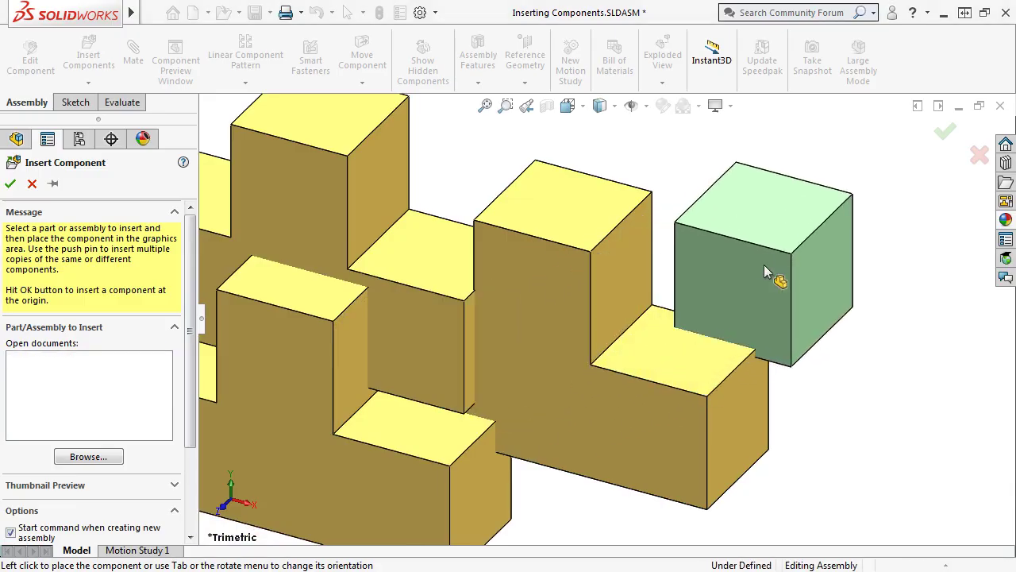
{"action": "key", "text": "f"}
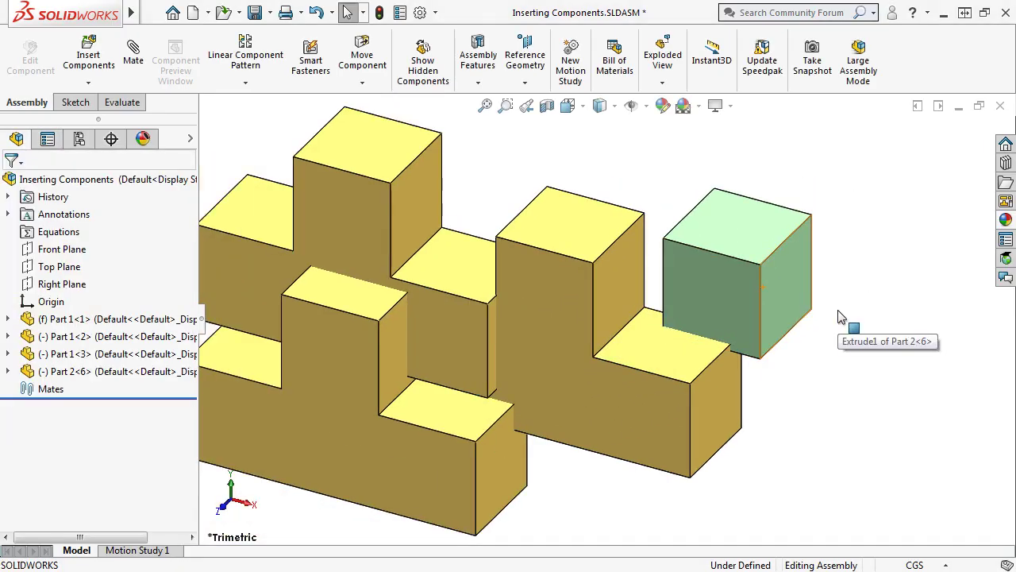
{"action": "scroll", "coordinate": [837, 311], "scroll_direction": "up", "scroll_amount": 1}
Undo the insertions of Part 2 and both extra Part 1 instances.
{"action": "left_click", "coordinate": [321, 11]}
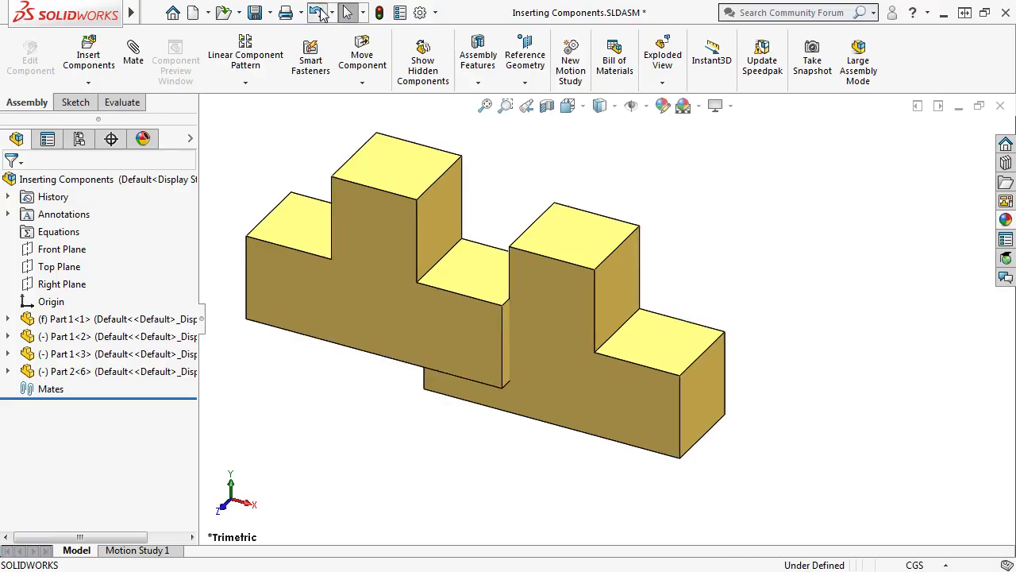
{"action": "left_click", "coordinate": [321, 11]}
{"action": "left_click", "coordinate": [320, 11]}
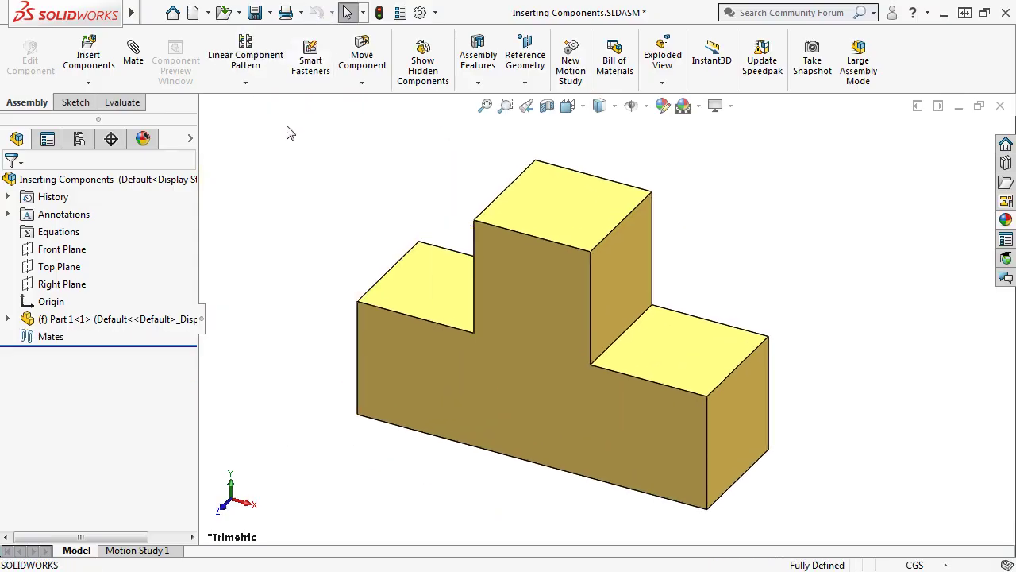
Start Insert Components, keep the command active for multiple placements, and review its insertion options.
{"action": "left_click", "coordinate": [93, 67]}
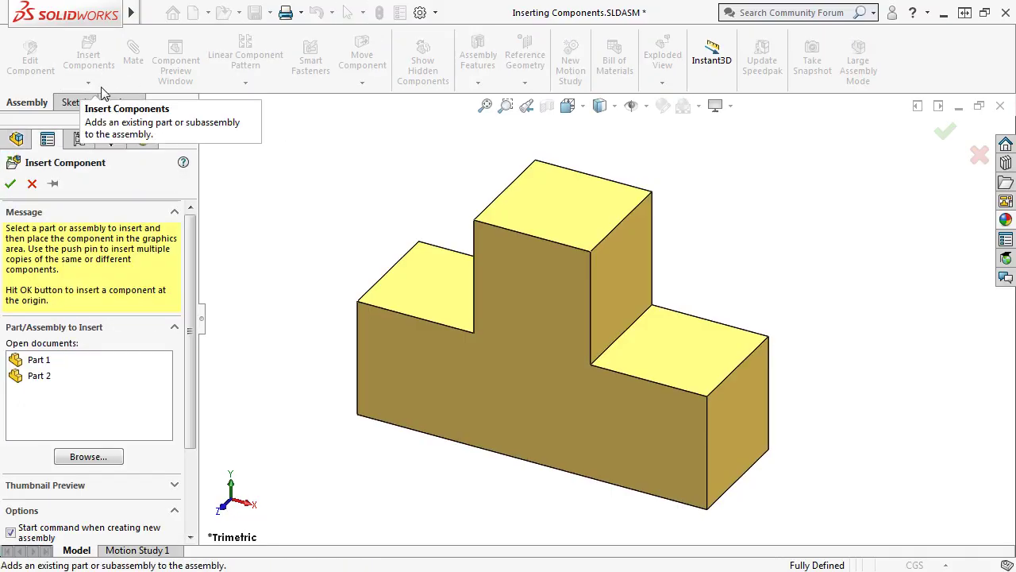
{"action": "left_click", "coordinate": [53, 185]}
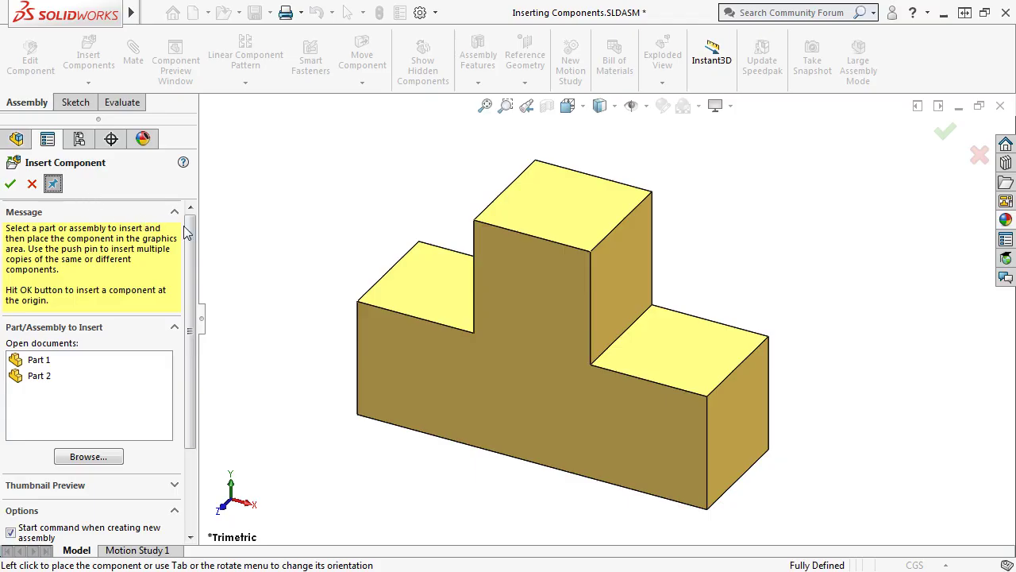
{"action": "scroll", "coordinate": [190, 256], "scroll_direction": "down", "scroll_amount": 1}
{"action": "scroll", "coordinate": [190, 255], "scroll_direction": "down", "scroll_amount": 3}
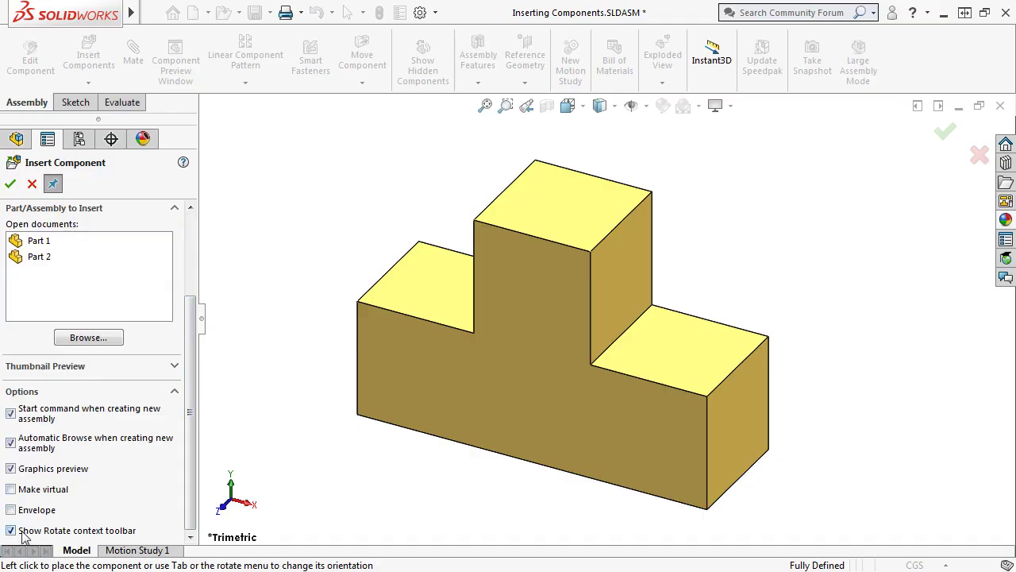
Choose Part 1 as the component to insert and rotate its preview through successive orientations back to upright.
{"action": "left_click", "coordinate": [49, 242]}
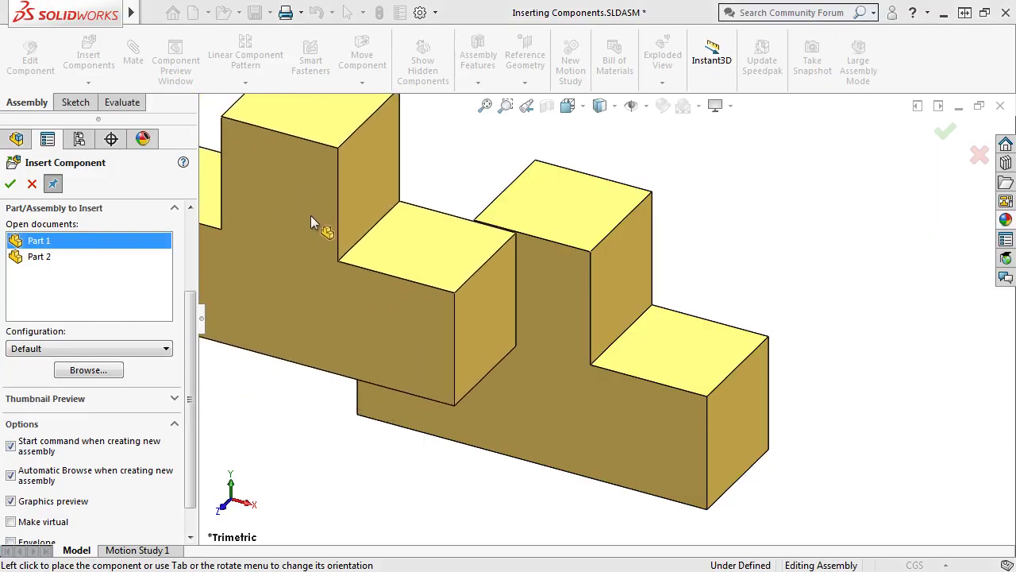
{"action": "key", "text": "Tab"}
{"action": "key", "text": "Tab"}
{"action": "key", "text": "Tab"}
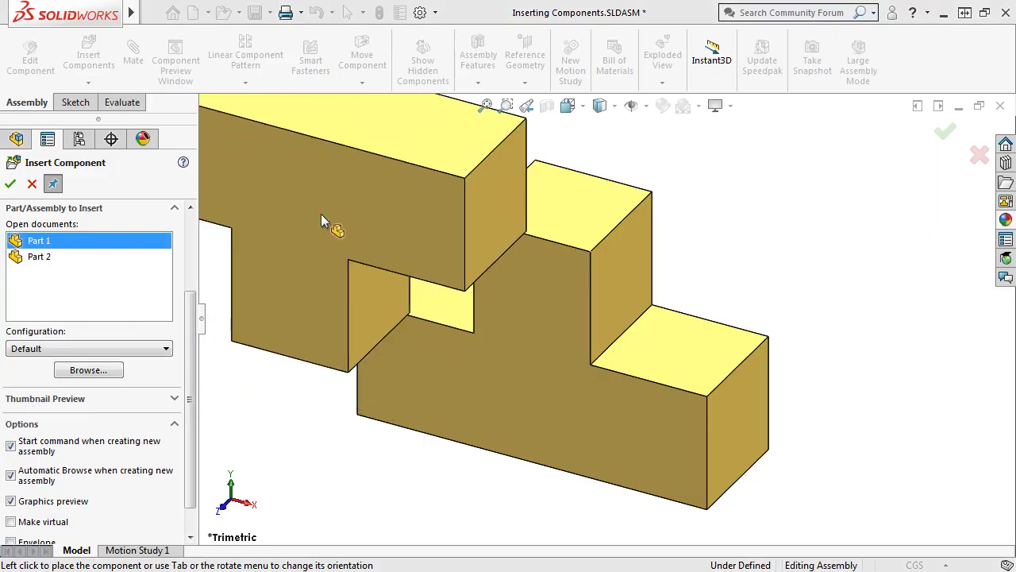
{"action": "key", "text": "Tab"}
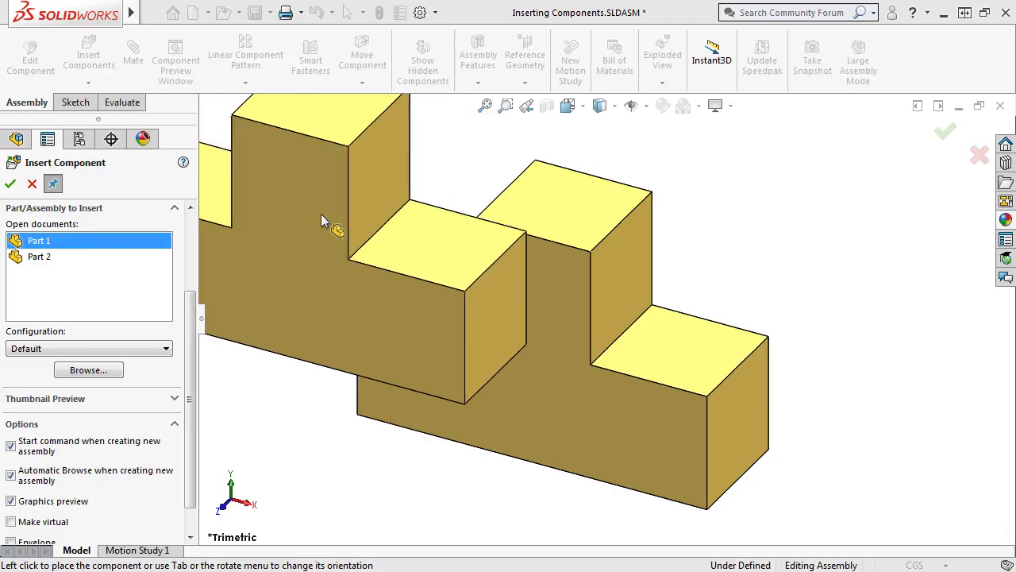